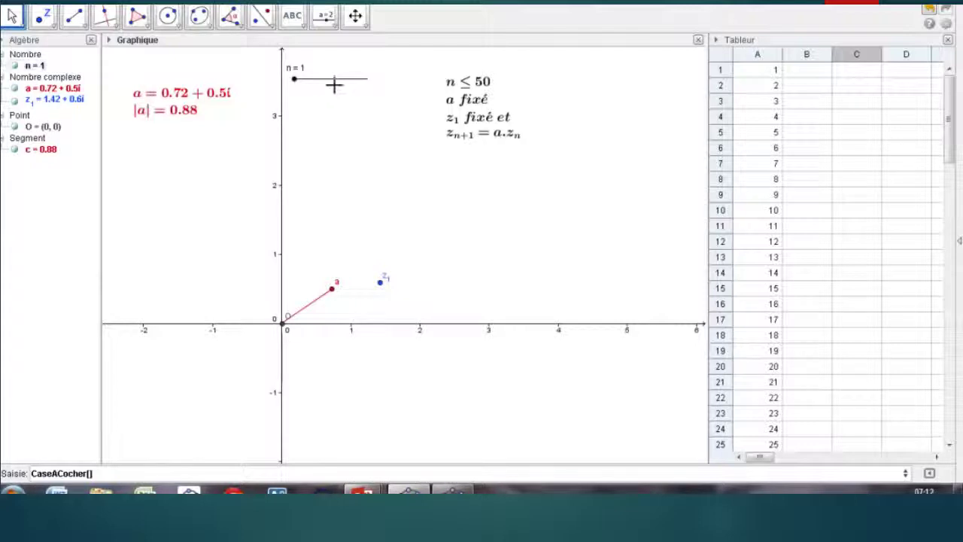
Enter z_1 in spreadsheet cell B1 as the first term of the sequence
{"action": "left_click", "coordinate": [762, 86]}
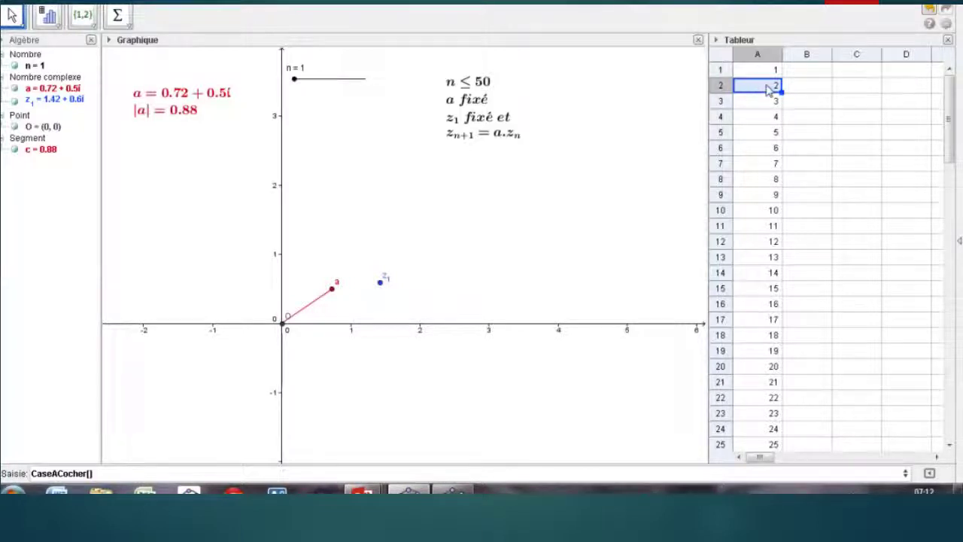
{"action": "left_click", "coordinate": [804, 75]}
{"action": "type", "text": "="}
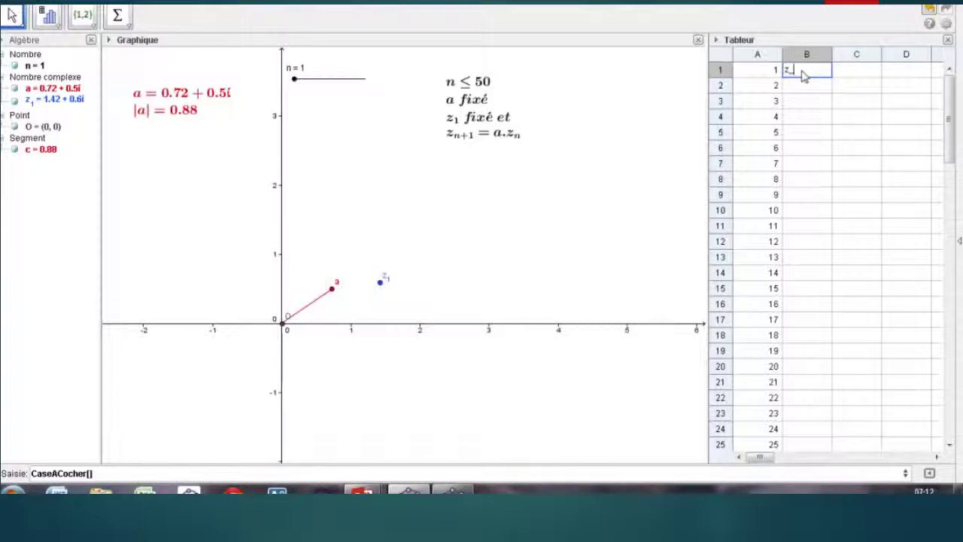
{"action": "type", "text": "_1"}
{"action": "key", "text": "Return"}
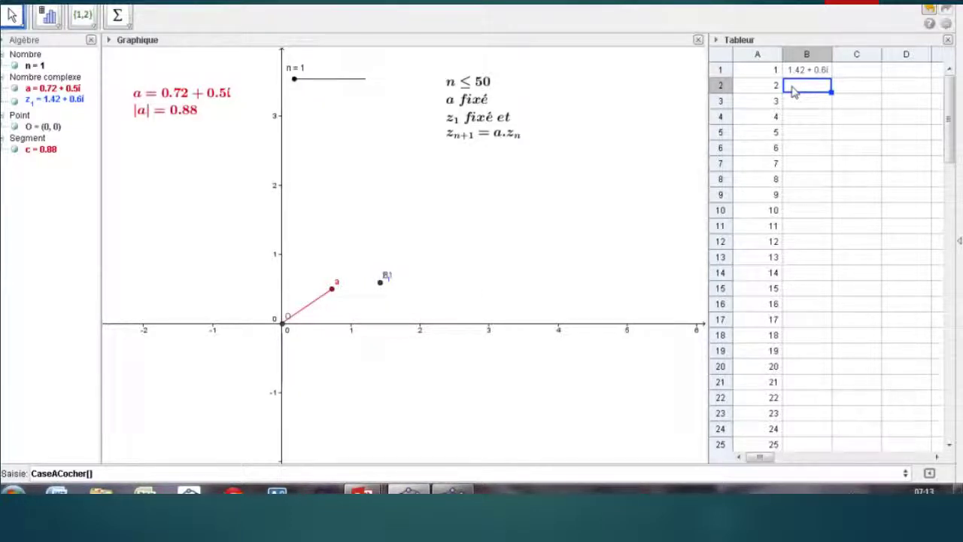
Enter b1*a in cell B2 and copy the formula down to B9
{"action": "type", "text": "b1*a"}
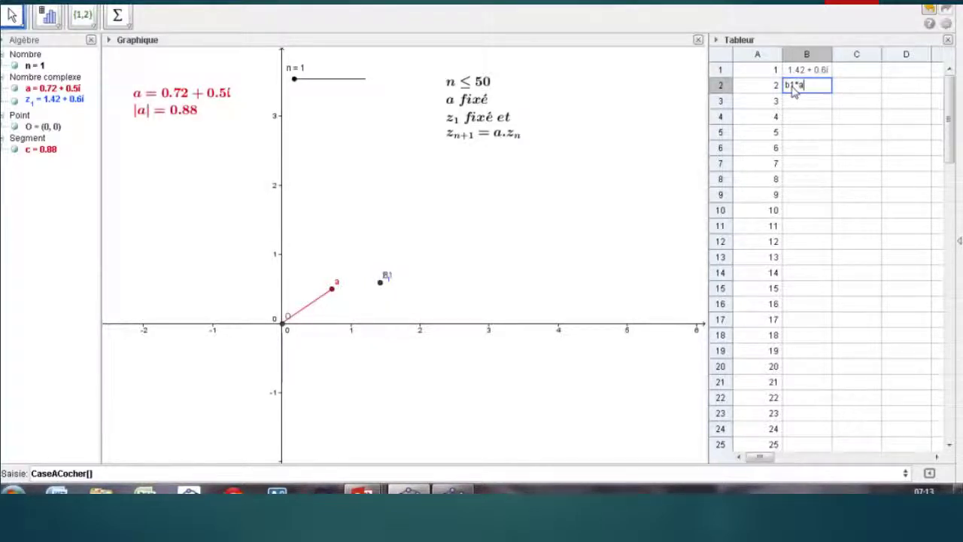
{"action": "key", "text": "Return"}
{"action": "left_click", "coordinate": [794, 90]}
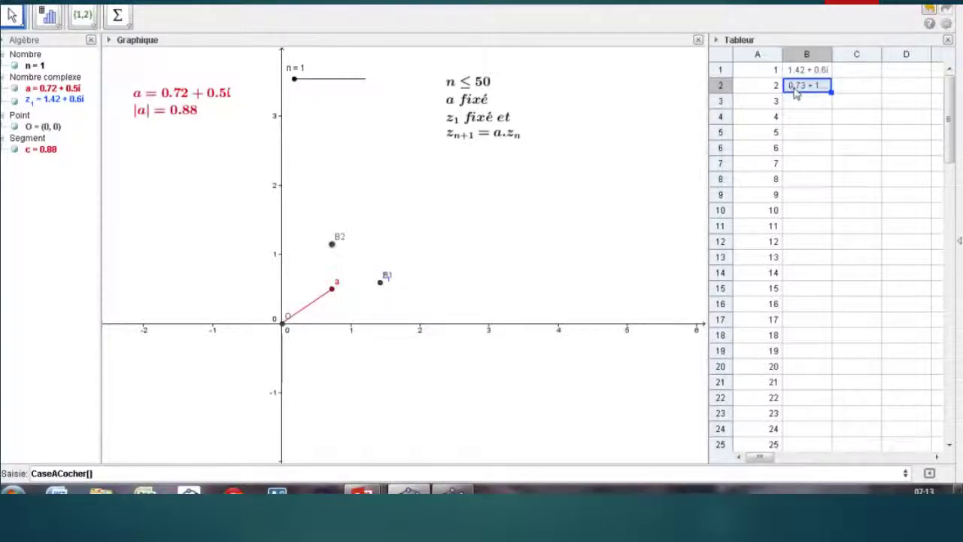
{"action": "left_click_drag", "start_coordinate": [831, 90], "coordinate": [820, 199]}
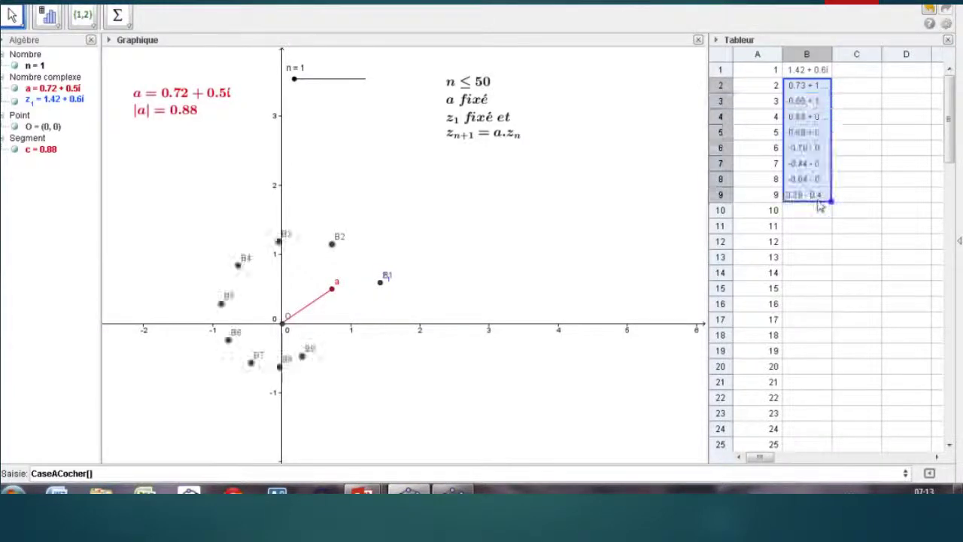
Create the segment between the first two sequence points with Segment[b1,b2] in C2 and copy it down to C9
{"action": "left_click", "coordinate": [859, 90]}
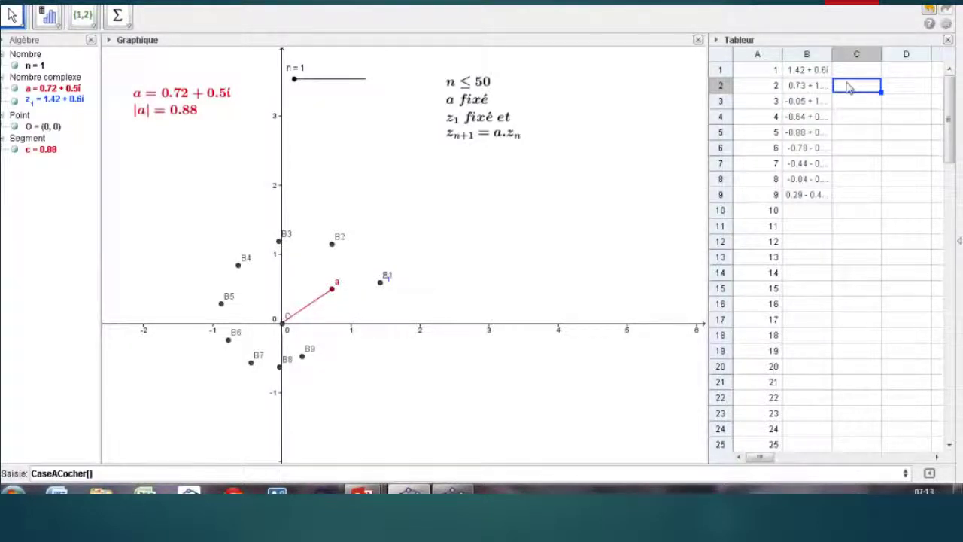
{"action": "type", "text": "Se"}
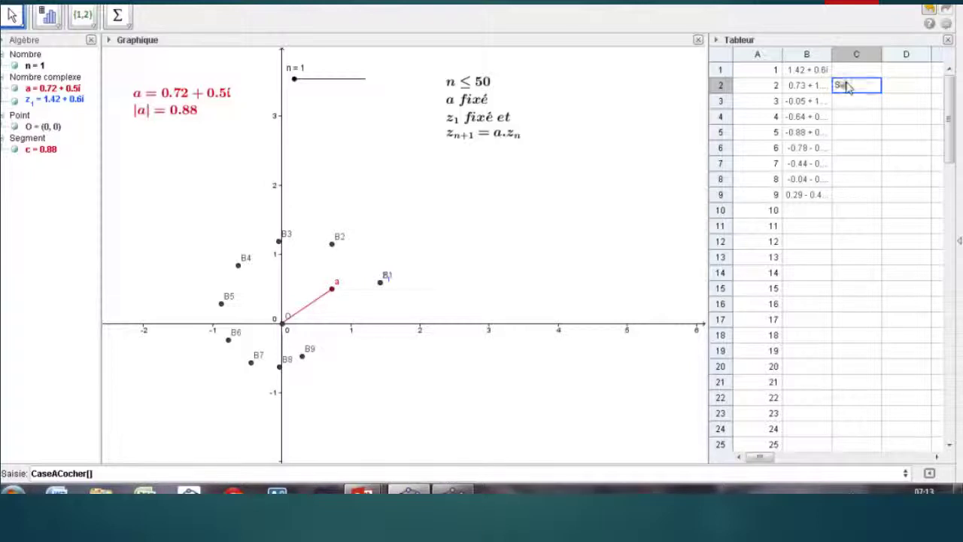
{"action": "type", "text": "gment[b]"}
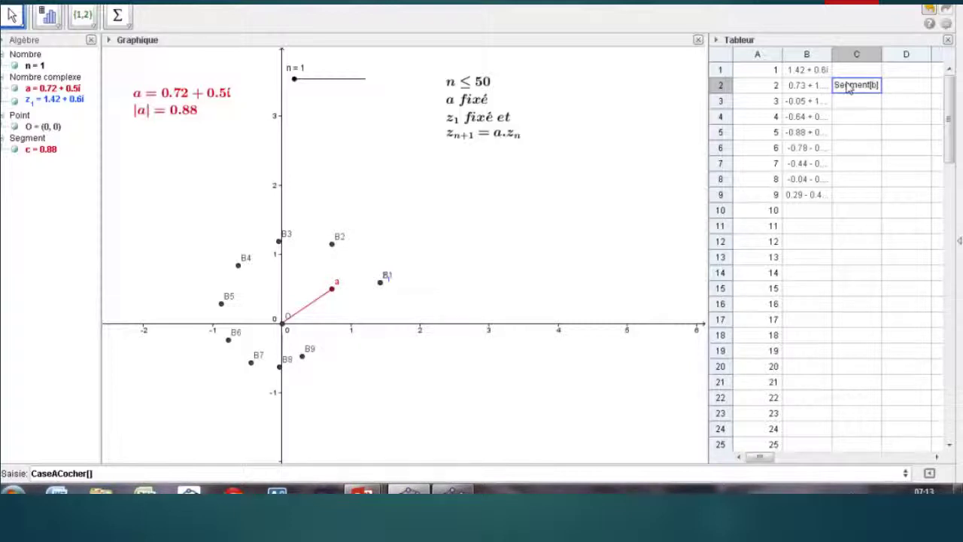
{"action": "type", "text": "1,b2"}
{"action": "key", "text": "Return"}
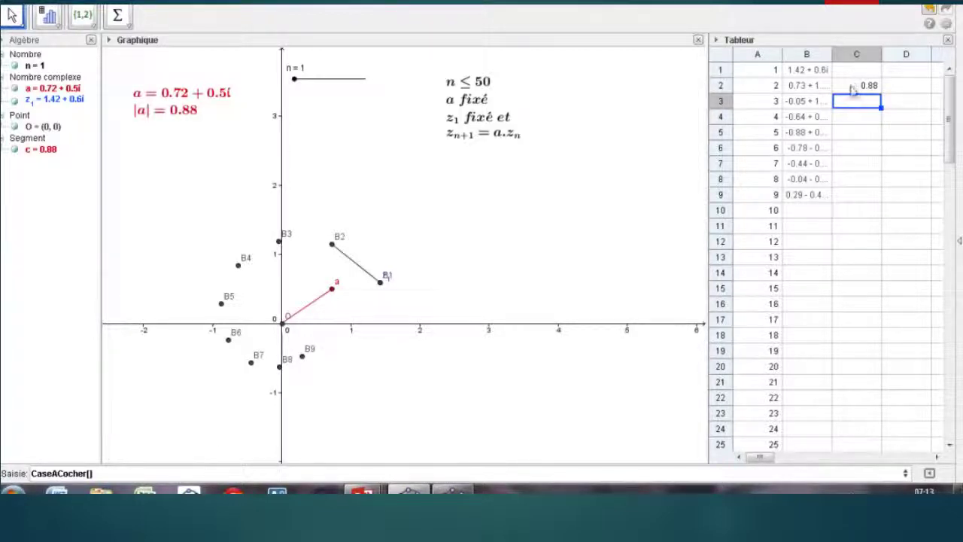
{"action": "left_click", "coordinate": [853, 88]}
{"action": "mouse_move", "coordinate": [883, 91]}
{"action": "left_mouse_down"}
{"action": "mouse_move", "coordinate": [864, 173]}
{"action": "mouse_move", "coordinate": [871, 194]}
{"action": "left_mouse_up"}
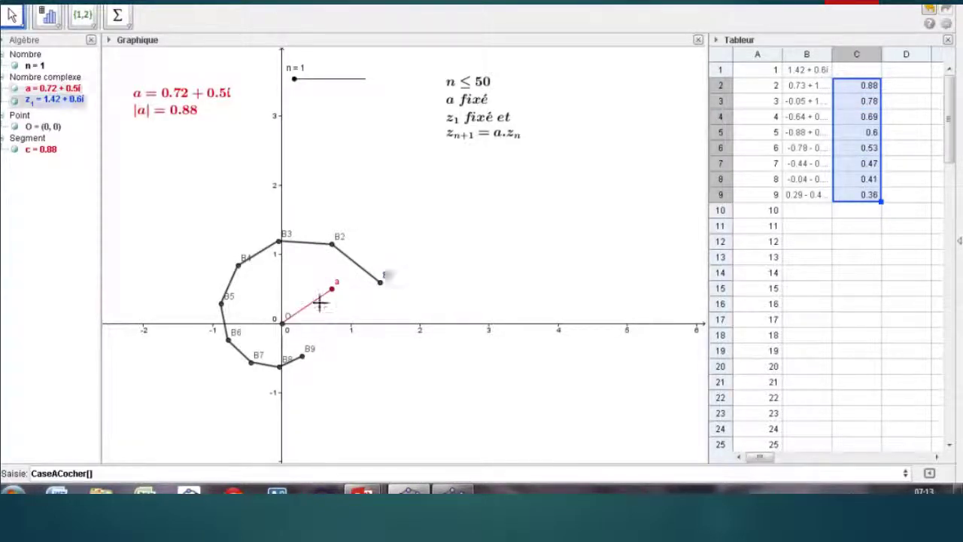
Create the segment from the origin with Segment[O,B2] in D2 and copy it down to D9
{"action": "left_click", "coordinate": [899, 88]}
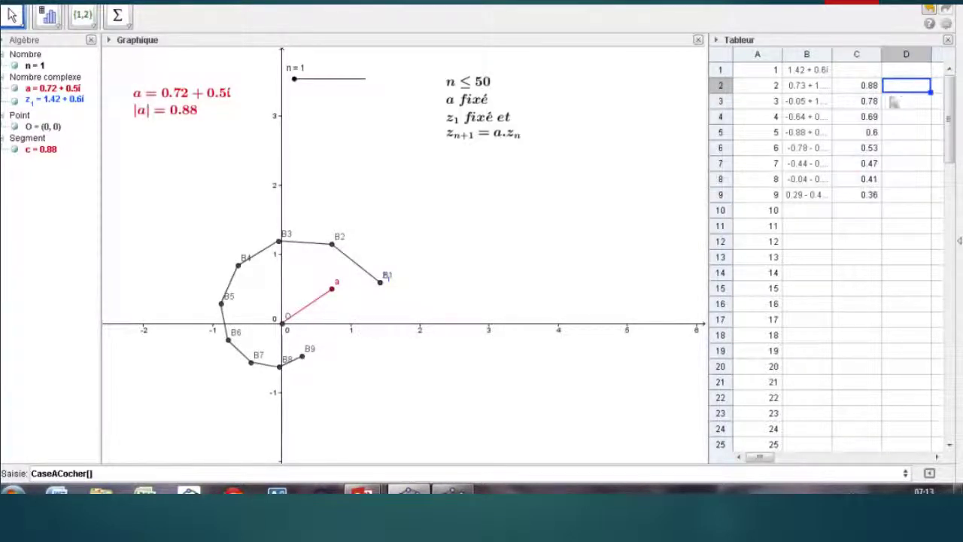
{"action": "type", "text": "Se"}
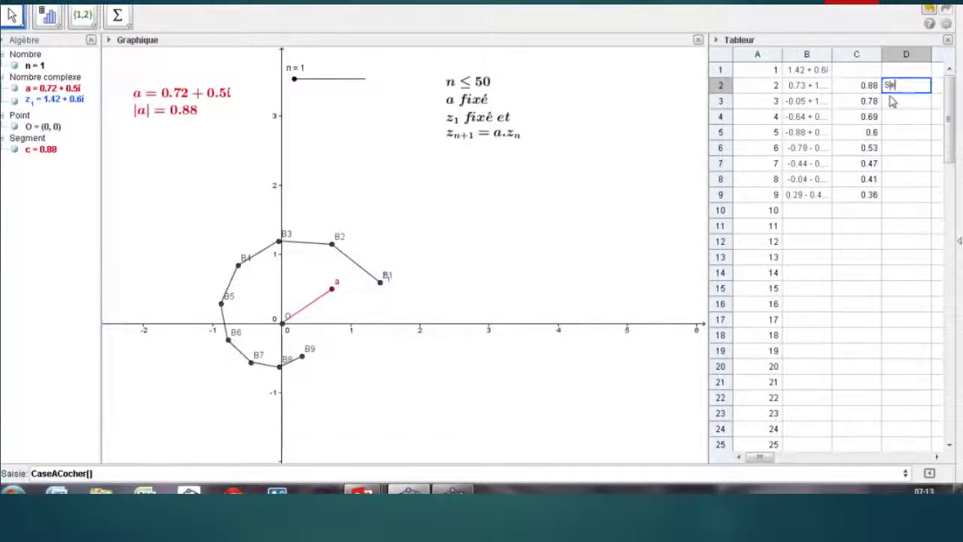
{"action": "type", "text": "gment["}
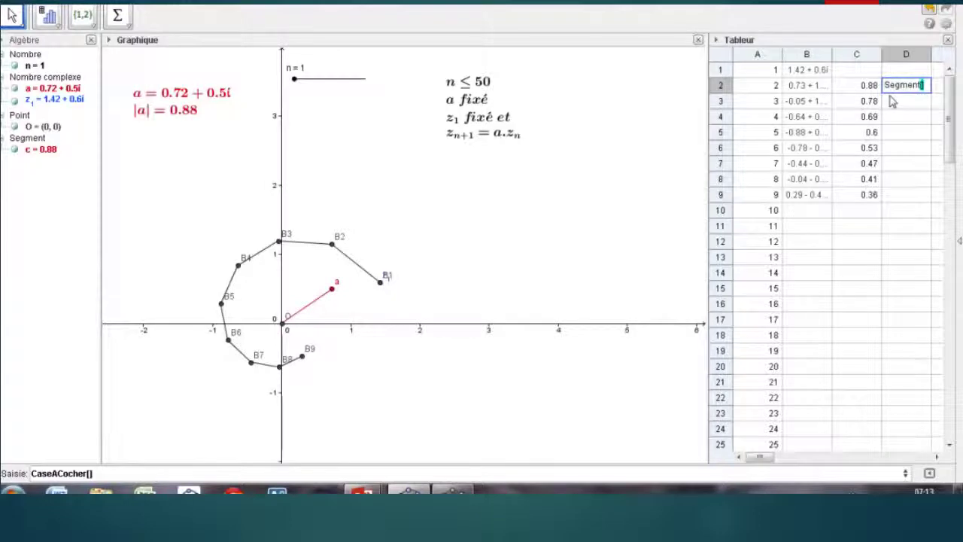
{"action": "type", "text": "O,B2"}
{"action": "key", "text": "Return"}
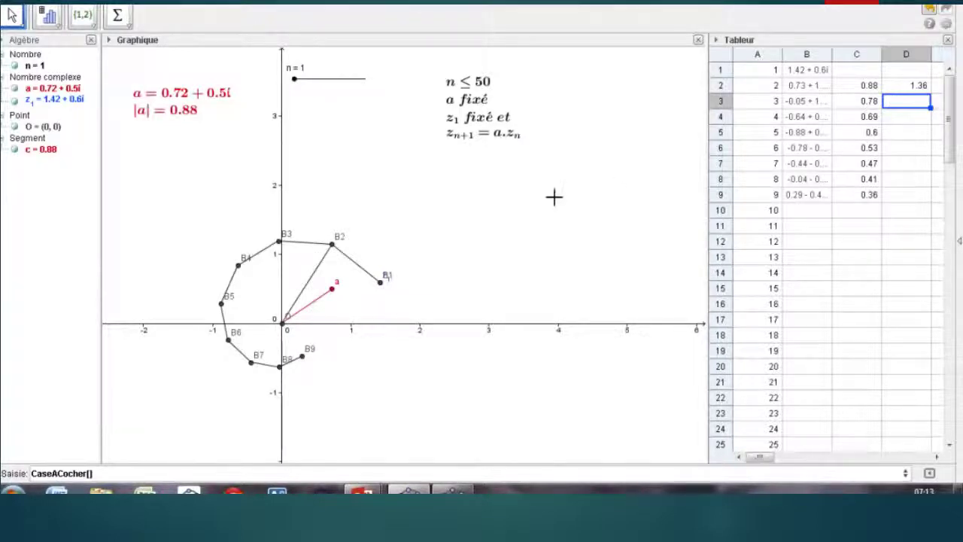
{"action": "left_click", "coordinate": [912, 85]}
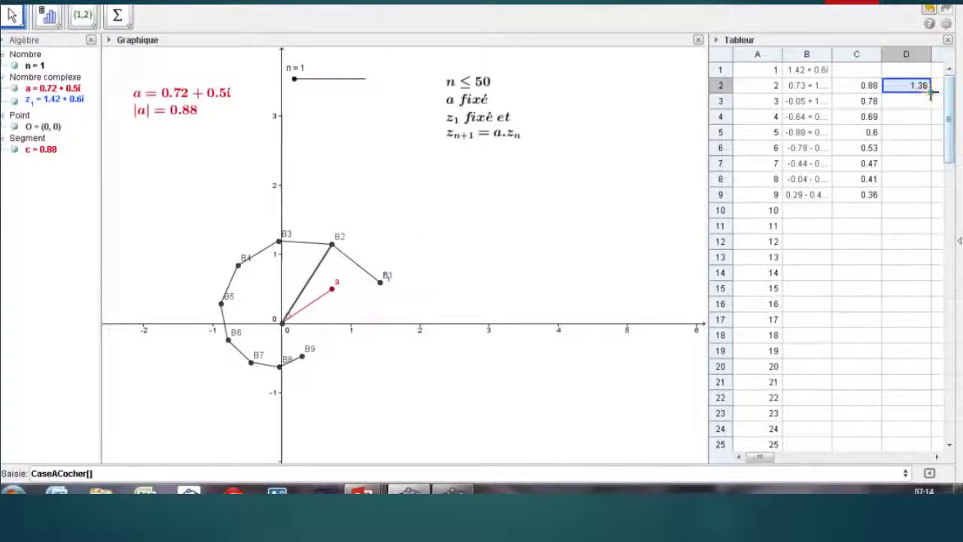
{"action": "left_click_drag", "start_coordinate": [931, 92], "coordinate": [898, 199]}
Colour all the segments in column D olive green
{"action": "left_click", "coordinate": [865, 53]}
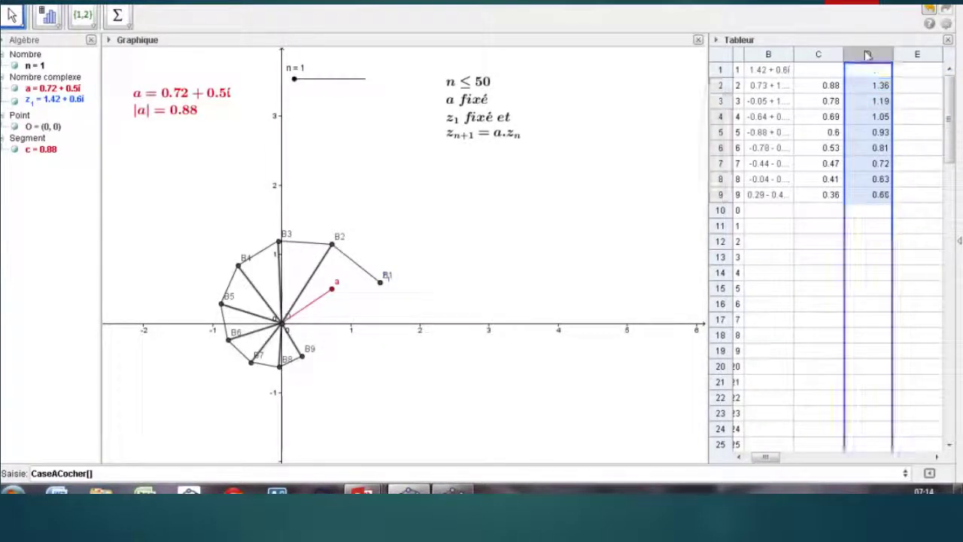
{"action": "right_click", "coordinate": [865, 53]}
{"action": "left_click", "coordinate": [869, 245]}
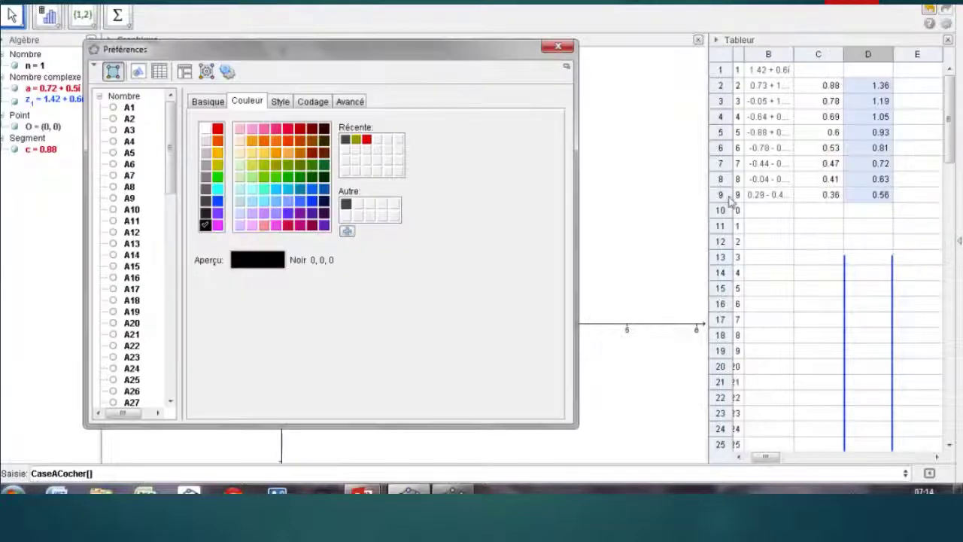
{"action": "left_click", "coordinate": [357, 141]}
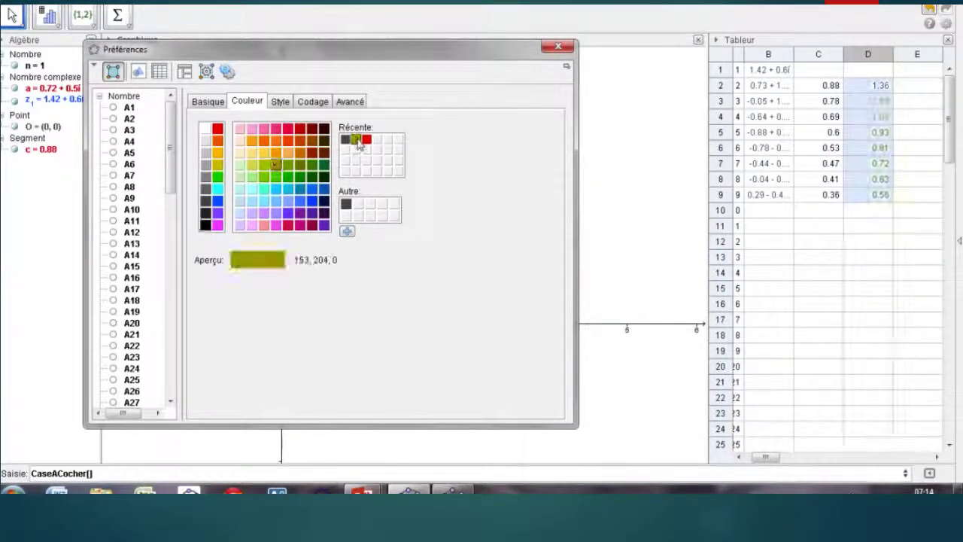
{"action": "left_click", "coordinate": [558, 48]}
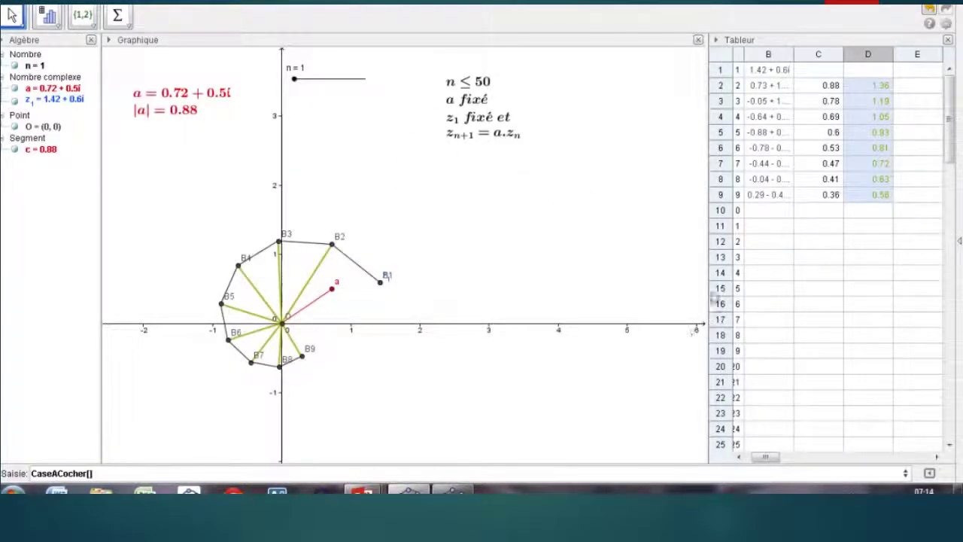
Widen the spreadsheet slightly and redefine B2 with the condition Si[a2<=n,B1 a]
{"action": "left_click_drag", "start_coordinate": [709, 293], "coordinate": [689, 291]}
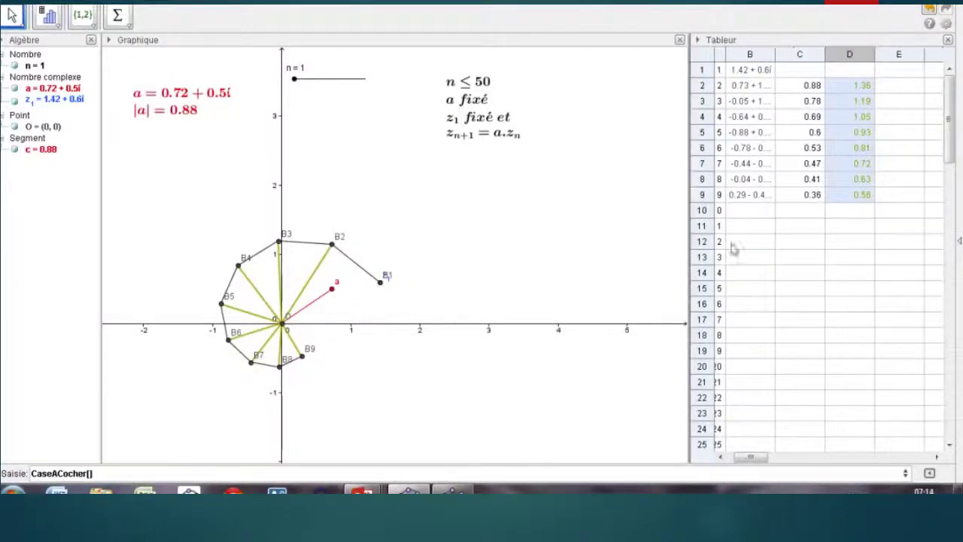
{"action": "left_click", "coordinate": [756, 85]}
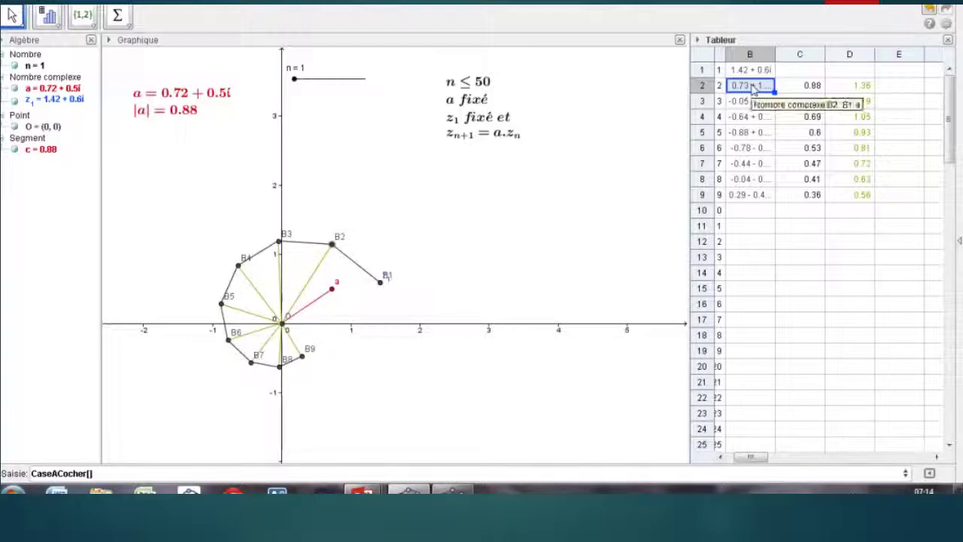
{"action": "right_click", "coordinate": [754, 88]}
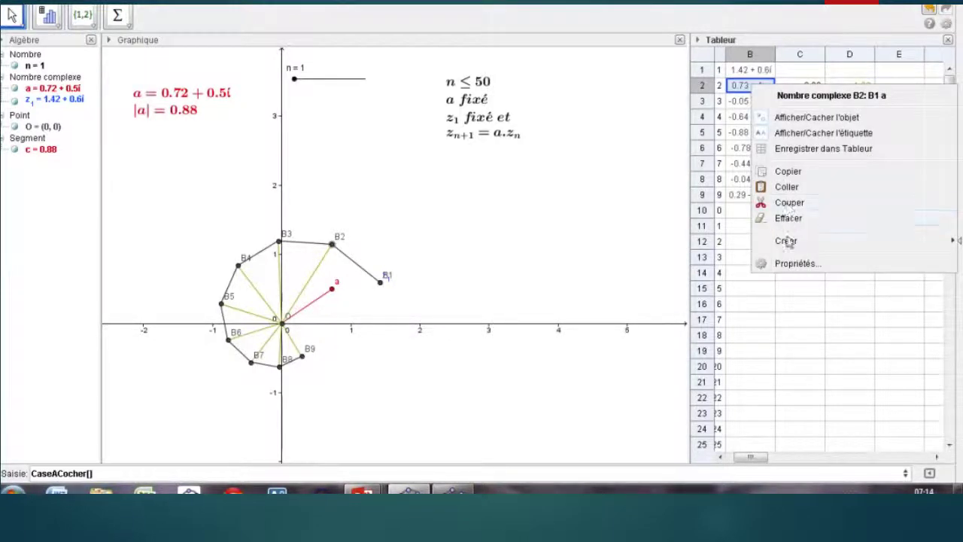
{"action": "left_click", "coordinate": [791, 264]}
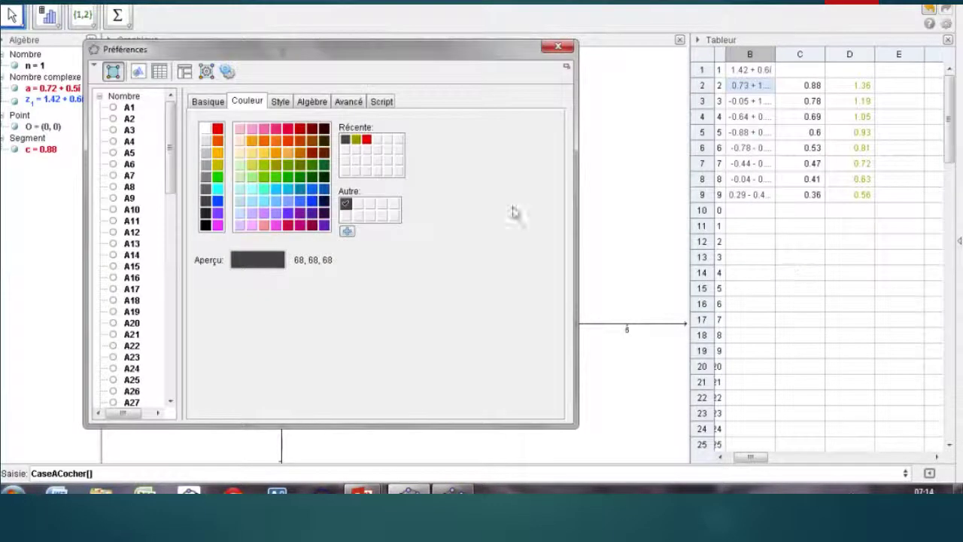
{"action": "left_click", "coordinate": [211, 103]}
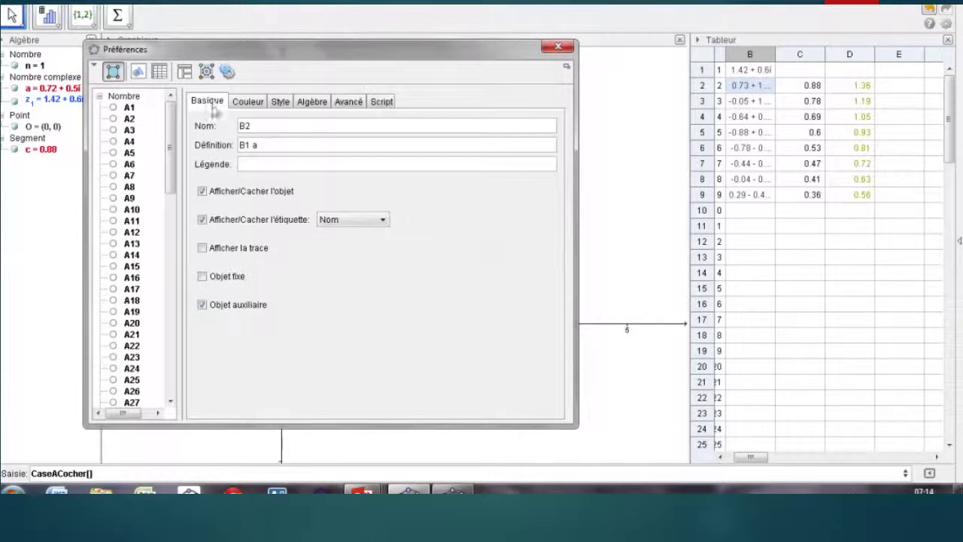
{"action": "left_click", "coordinate": [240, 145]}
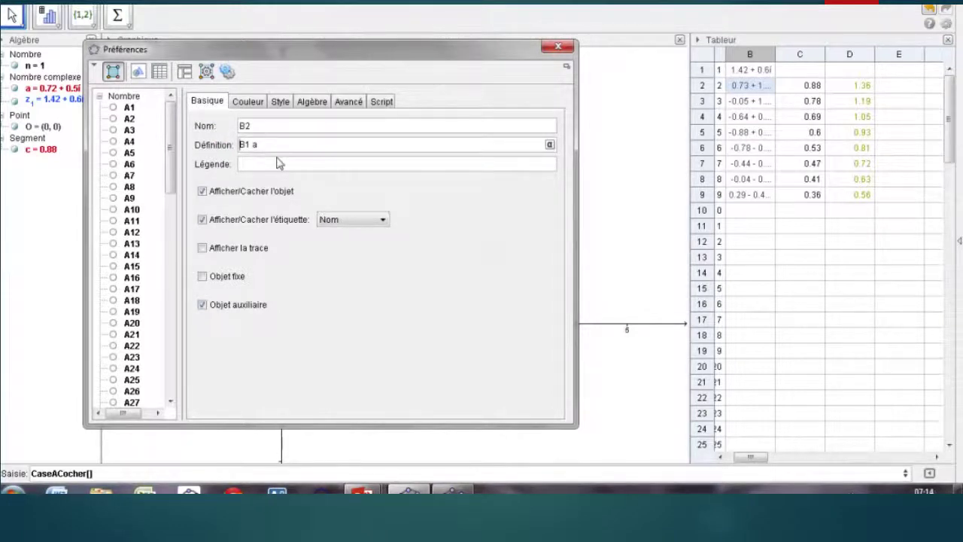
{"action": "type", "text": "Si["}
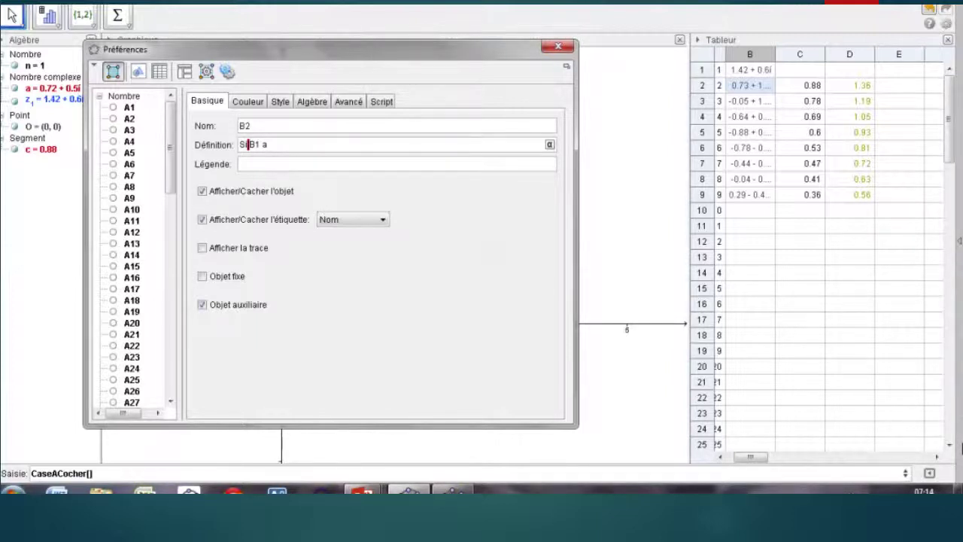
{"action": "type", "text": "A2<=n,"}
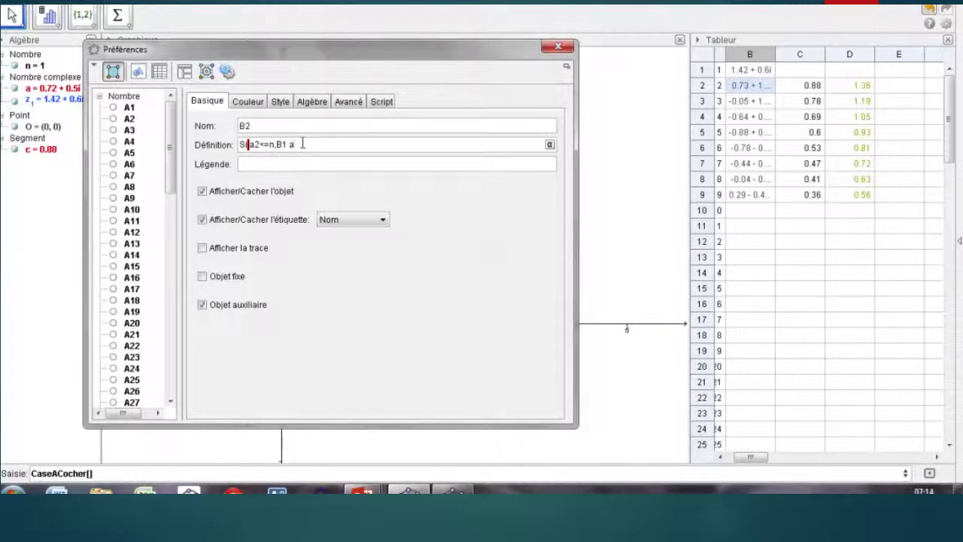
{"action": "key", "text": "Return"}
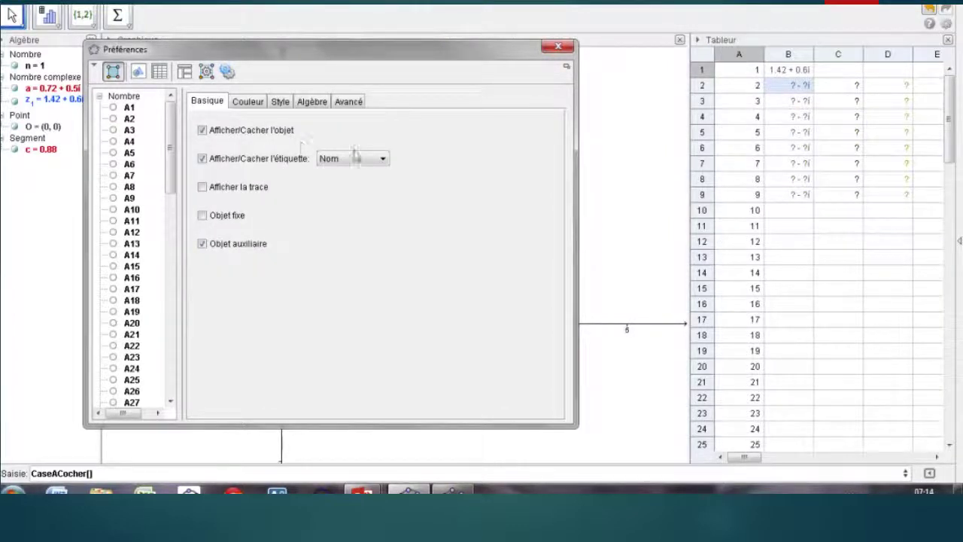
{"action": "left_click", "coordinate": [557, 48]}
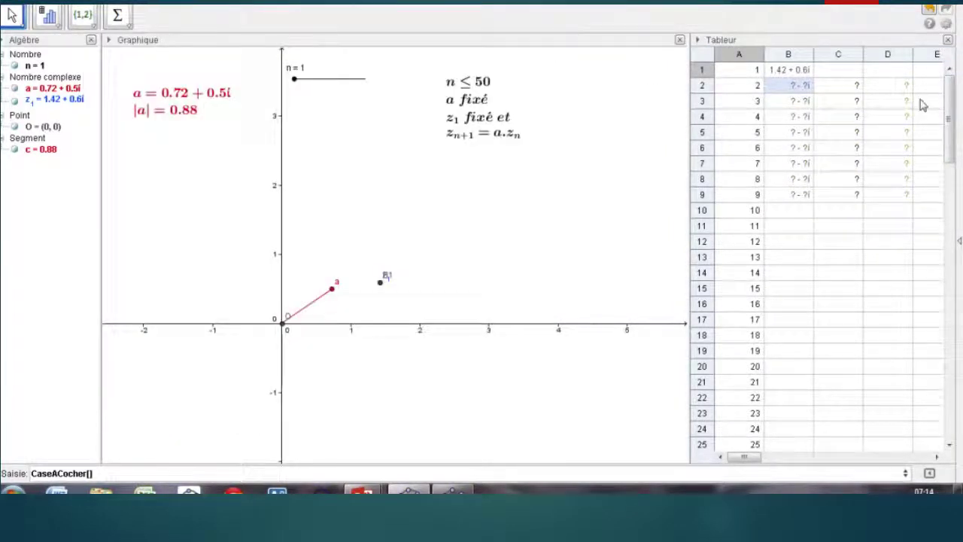
Copy the conditional formula from B2 down to B9 and set the slider n to 3
{"action": "left_click", "coordinate": [807, 87]}
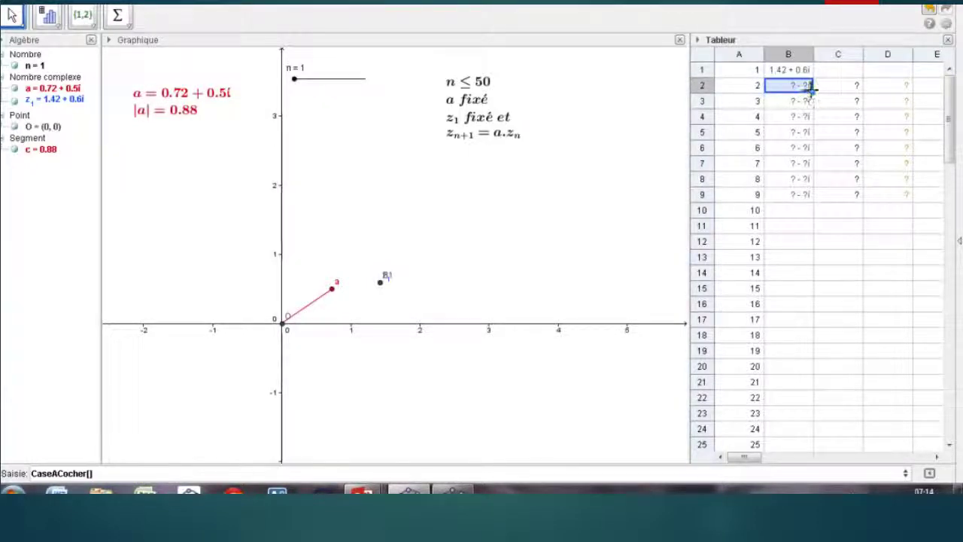
{"action": "left_click_drag", "start_coordinate": [810, 89], "coordinate": [818, 197]}
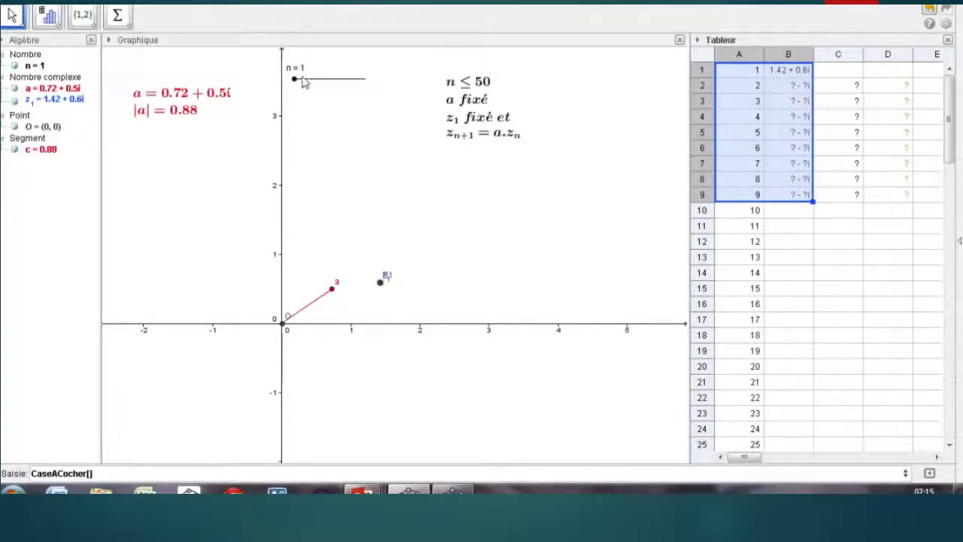
{"action": "mouse_move", "coordinate": [296, 87]}
{"action": "left_mouse_down"}
{"action": "mouse_move", "coordinate": [305, 80]}
{"action": "mouse_move", "coordinate": [299, 85]}
{"action": "left_mouse_up"}
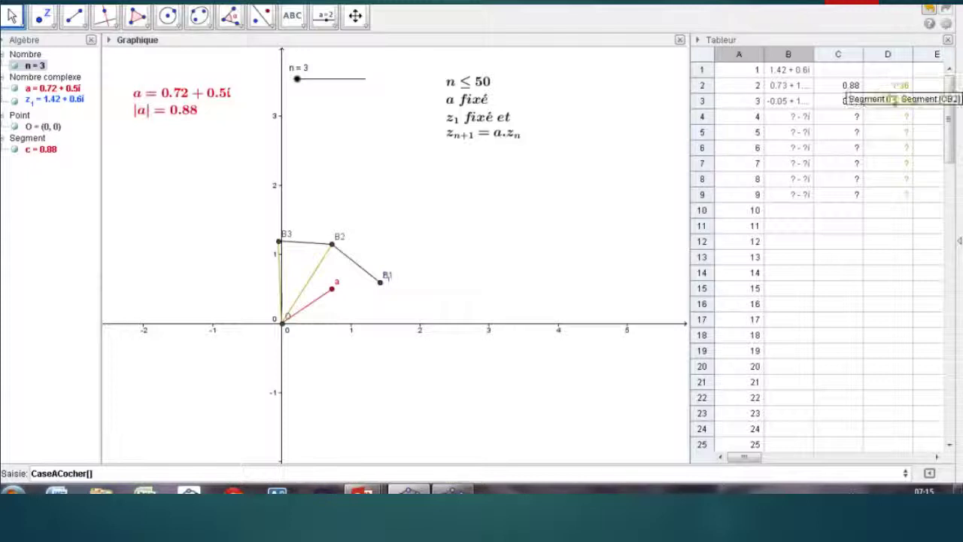
Look up the CaseACocher command in the input help and paste its syntax into the input bar
{"action": "left_click", "coordinate": [929, 472]}
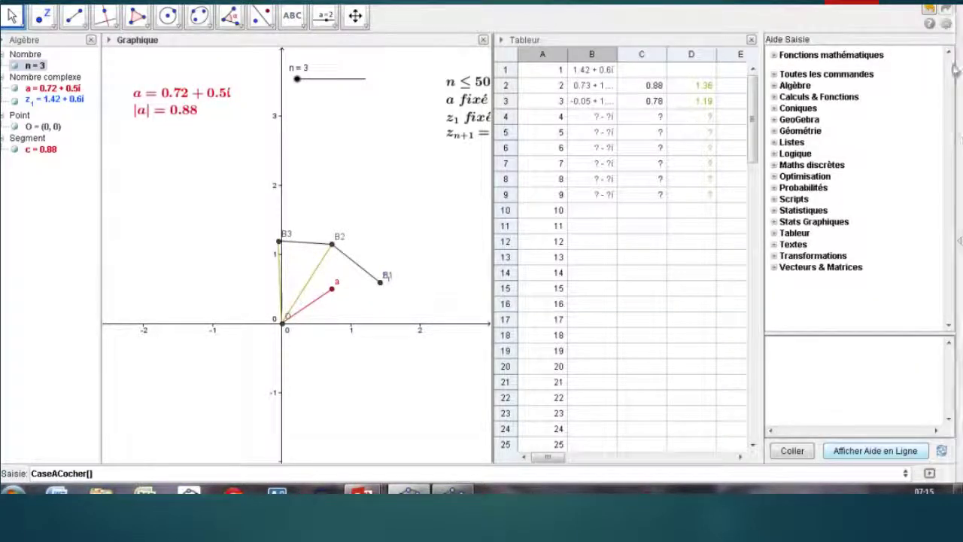
{"action": "left_click", "coordinate": [845, 76]}
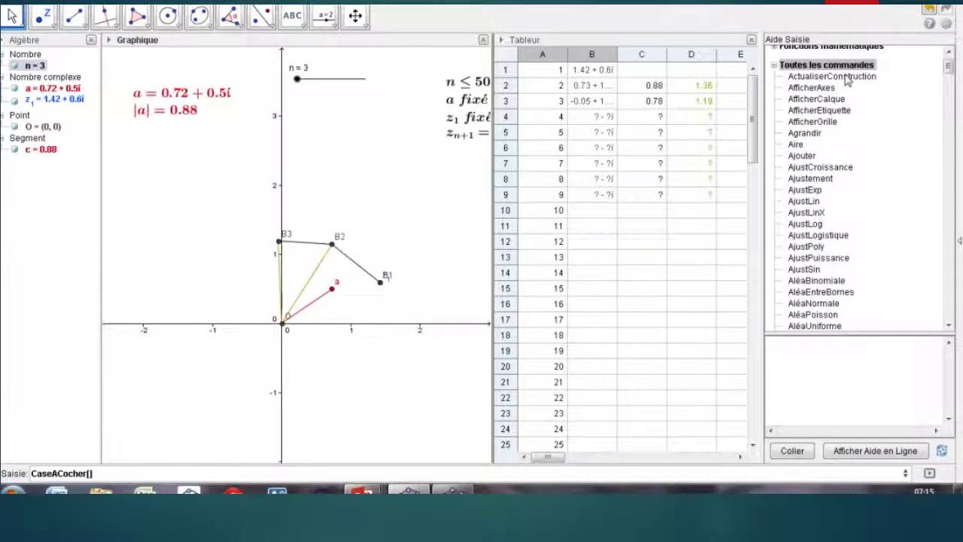
{"action": "left_click_drag", "start_coordinate": [948, 65], "coordinate": [950, 87]}
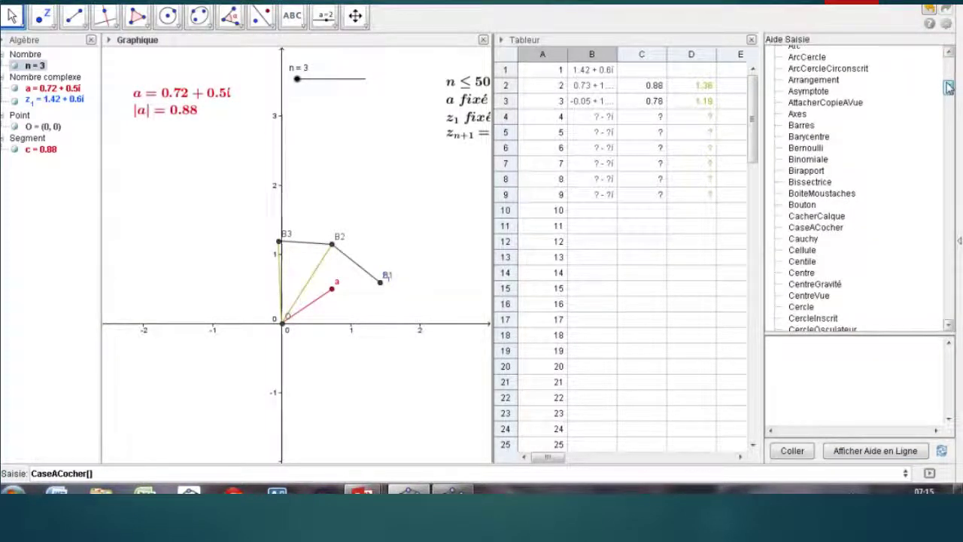
{"action": "left_click", "coordinate": [809, 228]}
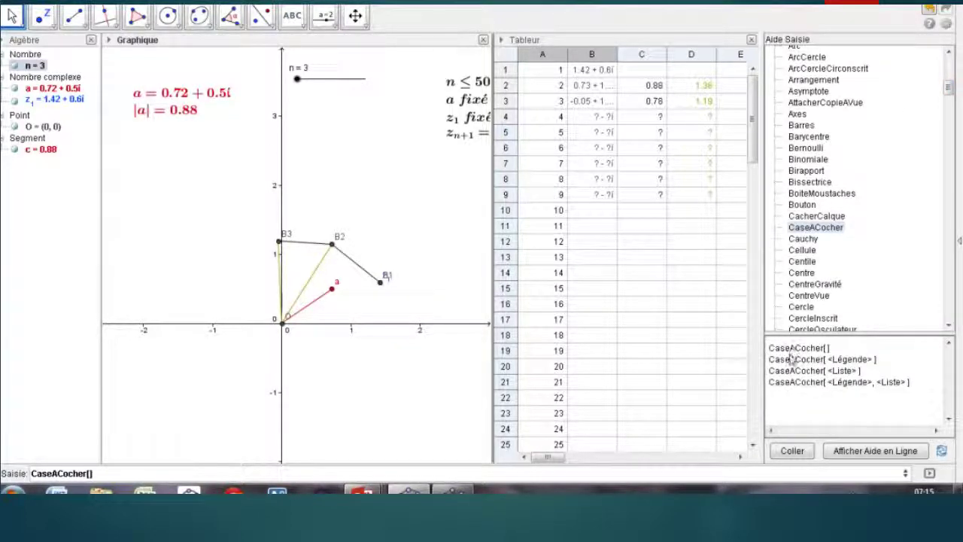
{"action": "left_click", "coordinate": [794, 450]}
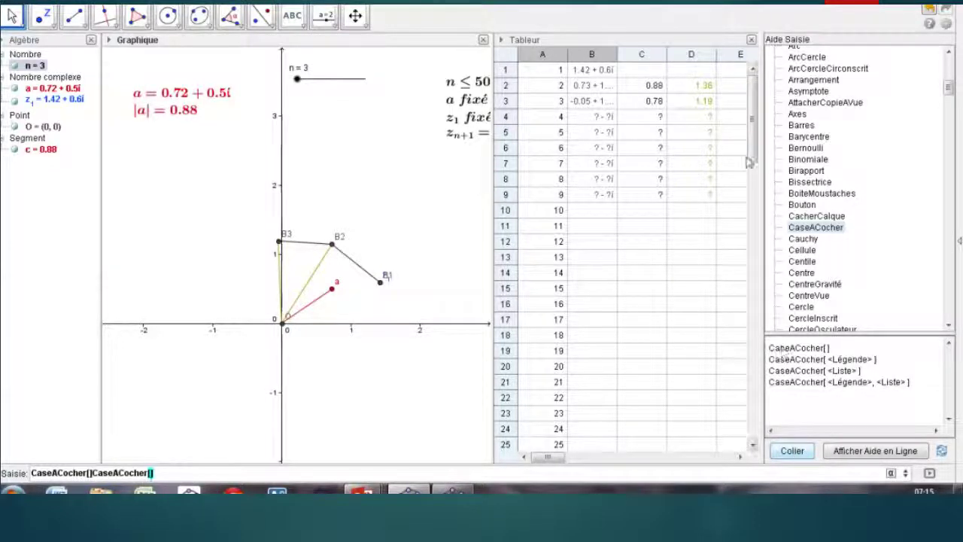
Create a list from the segments in spreadsheet column D
{"action": "left_click", "coordinate": [692, 55]}
{"action": "right_click", "coordinate": [696, 57]}
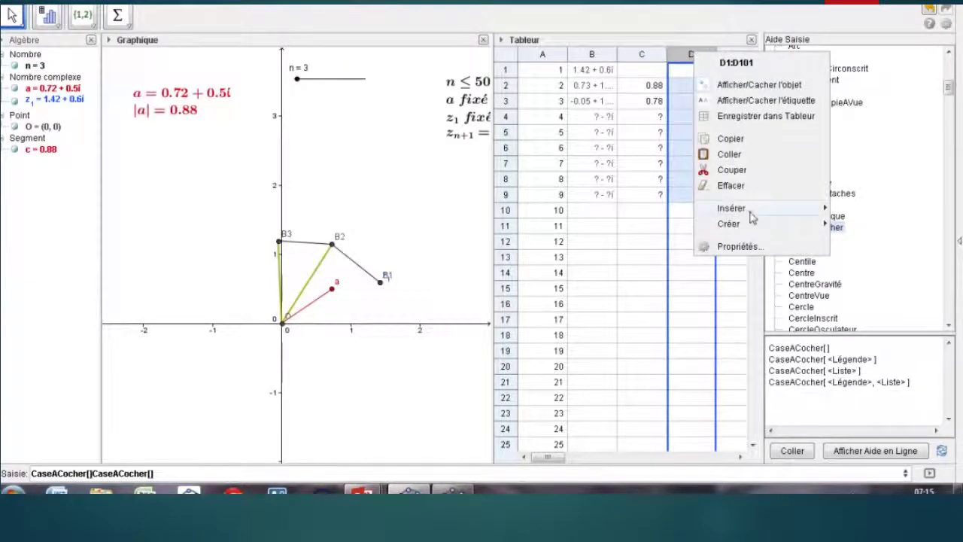
{"action": "mouse_move", "coordinate": [753, 228]}
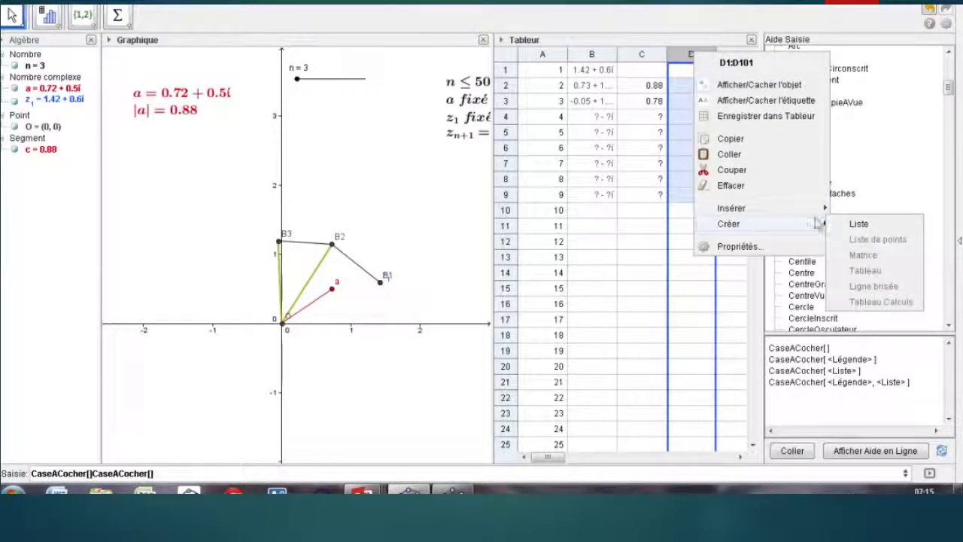
{"action": "left_click", "coordinate": [855, 224]}
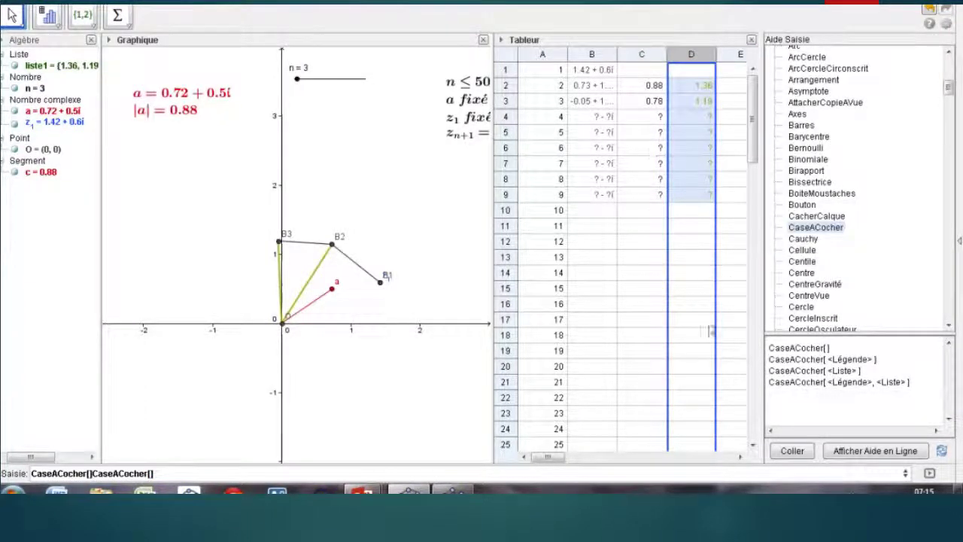
Remove the duplicate command and create the check box with CaseACocher["montrer les rayons",liste1]
{"action": "left_click_drag", "start_coordinate": [94, 472], "coordinate": [166, 475]}
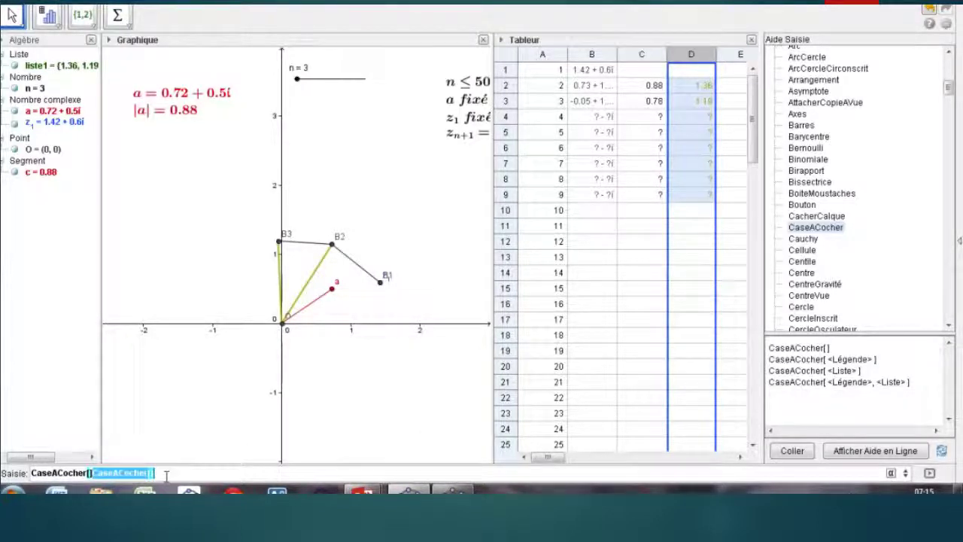
{"action": "key", "text": "BackSpace"}
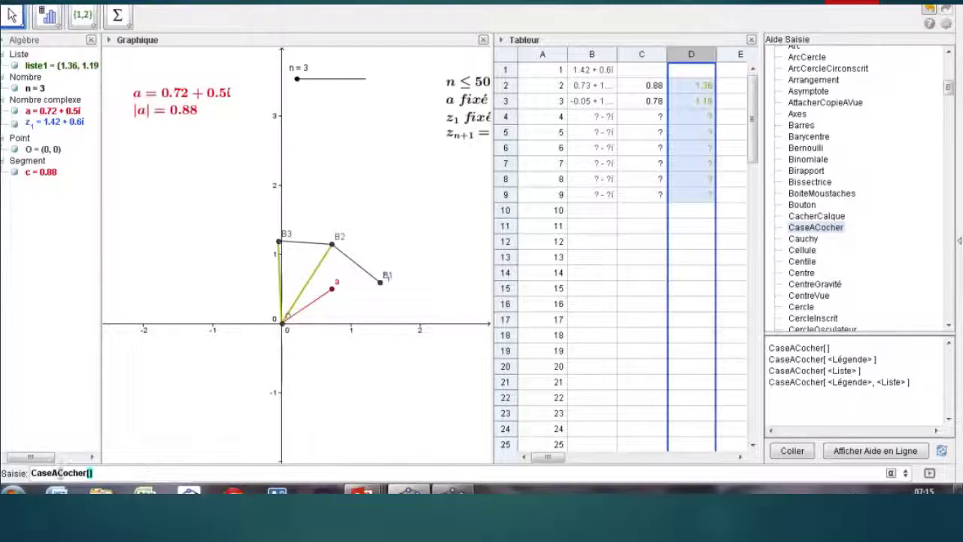
{"action": "key", "text": "Left"}
{"action": "type", "text": "\"mont"}
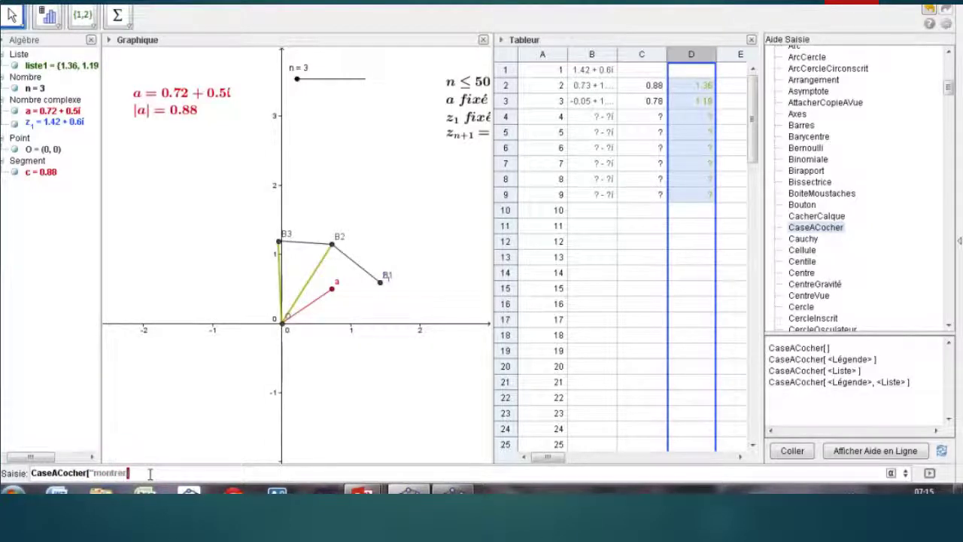
{"action": "type", "text": "rer les ra"}
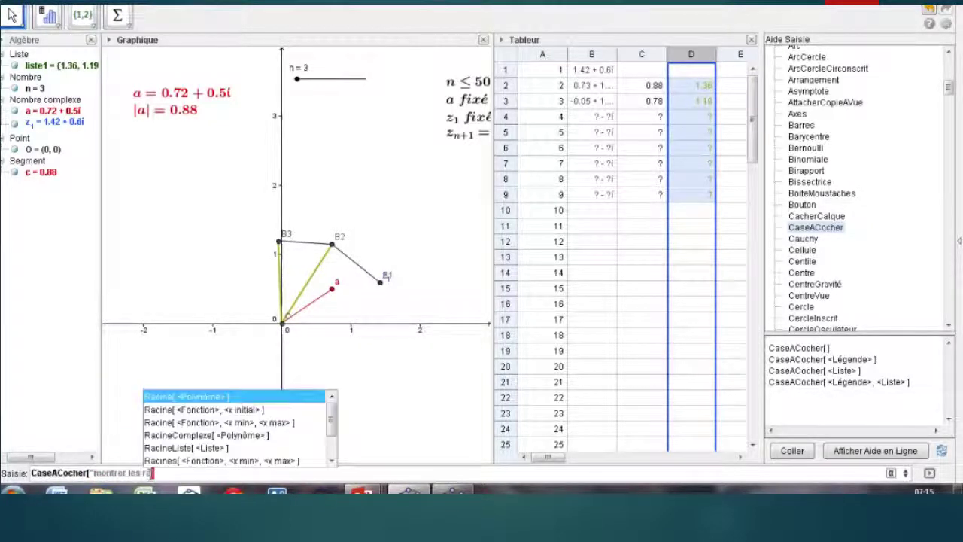
{"action": "type", "text": "yons"}
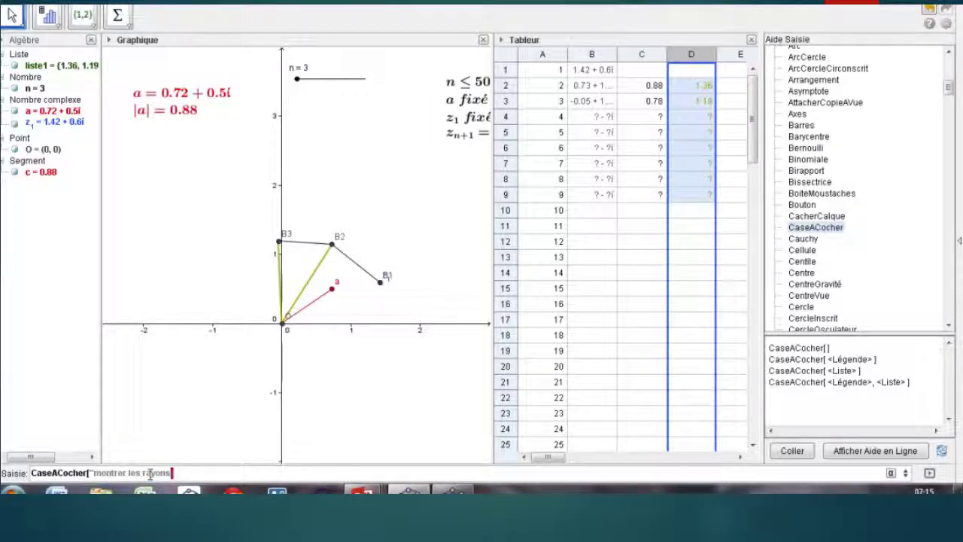
{"action": "type", "text": ",lis"}
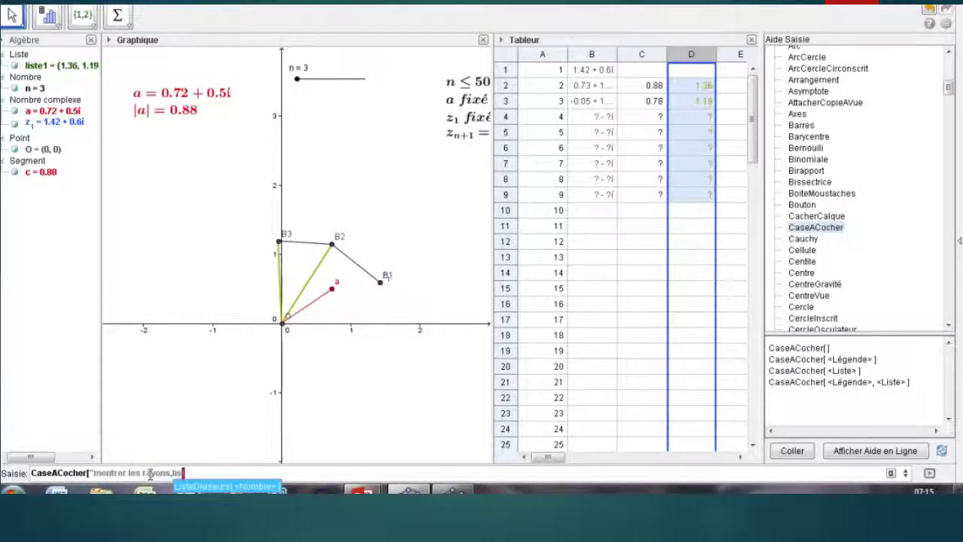
{"action": "type", "text": "te1"}
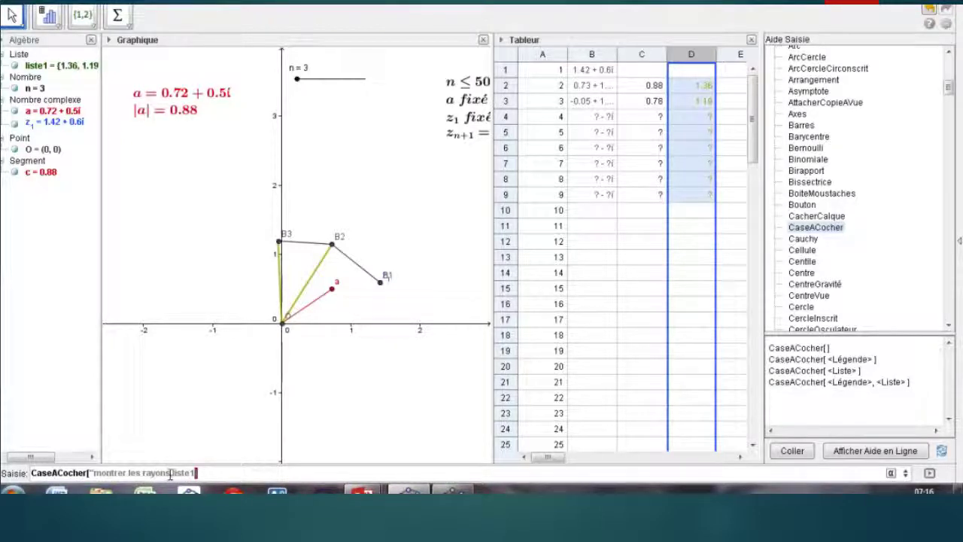
{"action": "left_click", "coordinate": [173, 472]}
{"action": "type", "text": "\","}
{"action": "key", "text": "Return"}
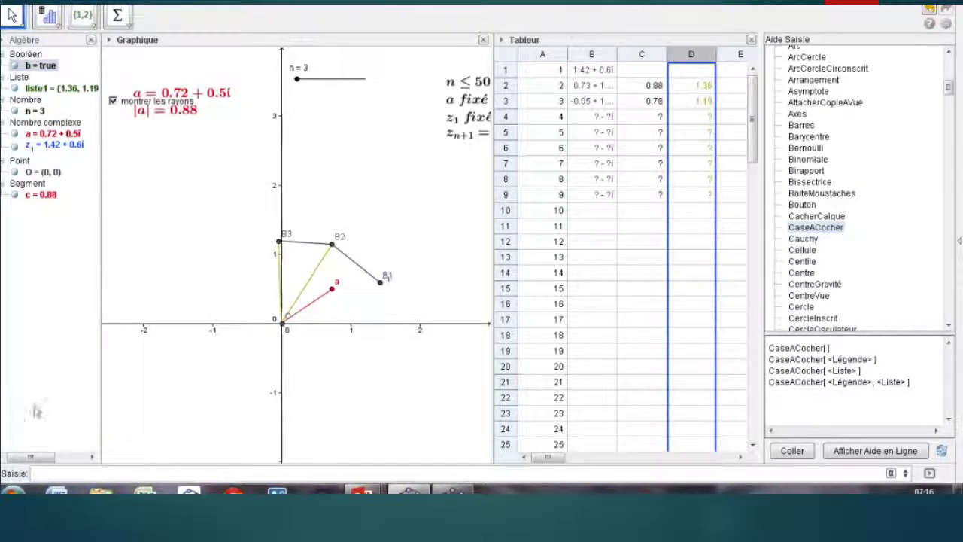
Hide the radii with the montrer les rayons check box and set the slider n to 40
{"action": "left_click", "coordinate": [113, 101]}
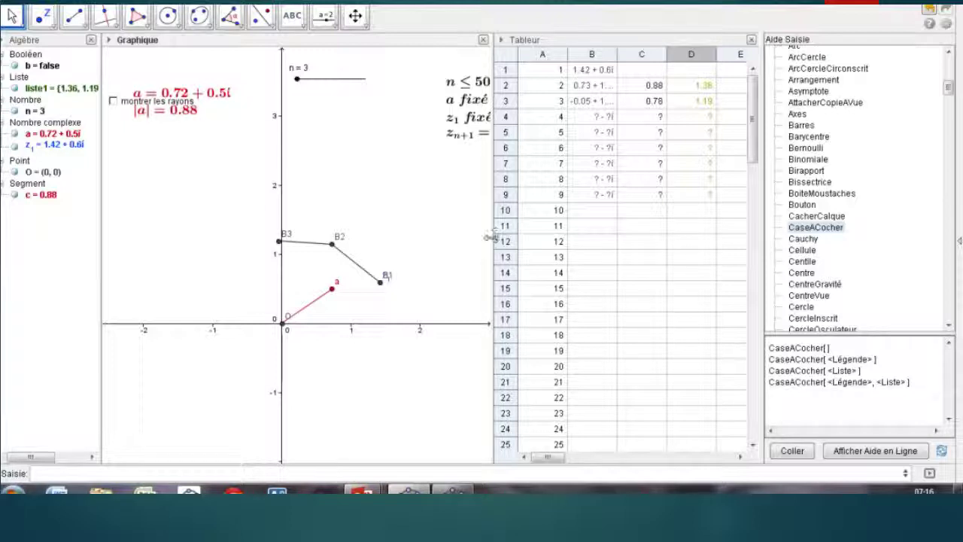
{"action": "left_click_drag", "start_coordinate": [490, 238], "coordinate": [647, 265]}
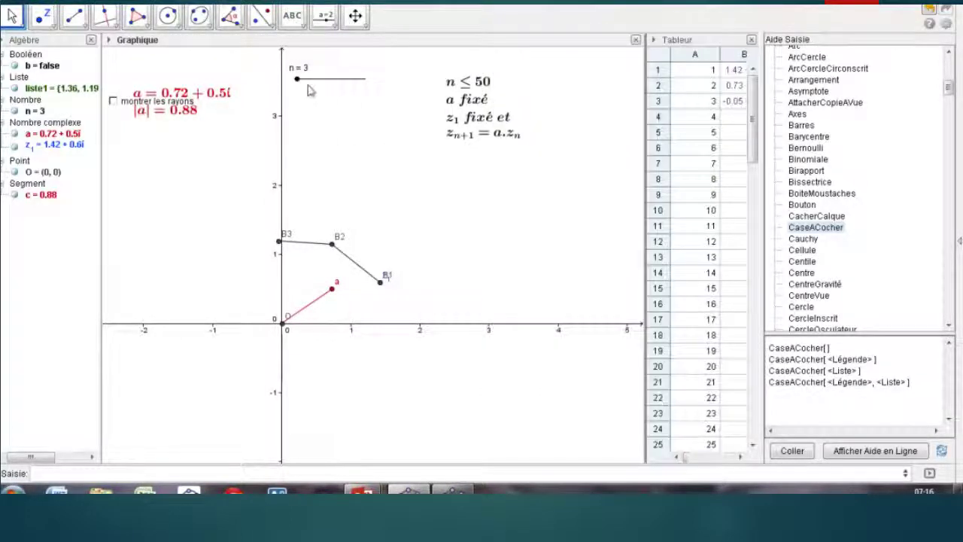
{"action": "left_click_drag", "start_coordinate": [297, 78], "coordinate": [351, 96]}
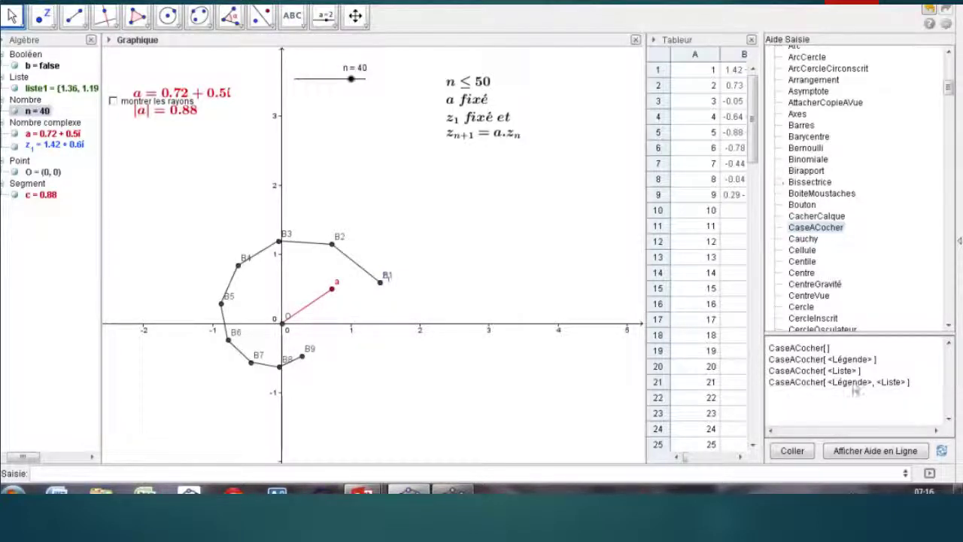
Close the input help, widen the spreadsheet and copy the row 9 formulas of columns B to D down beyond row 33
{"action": "left_click", "coordinate": [929, 474]}
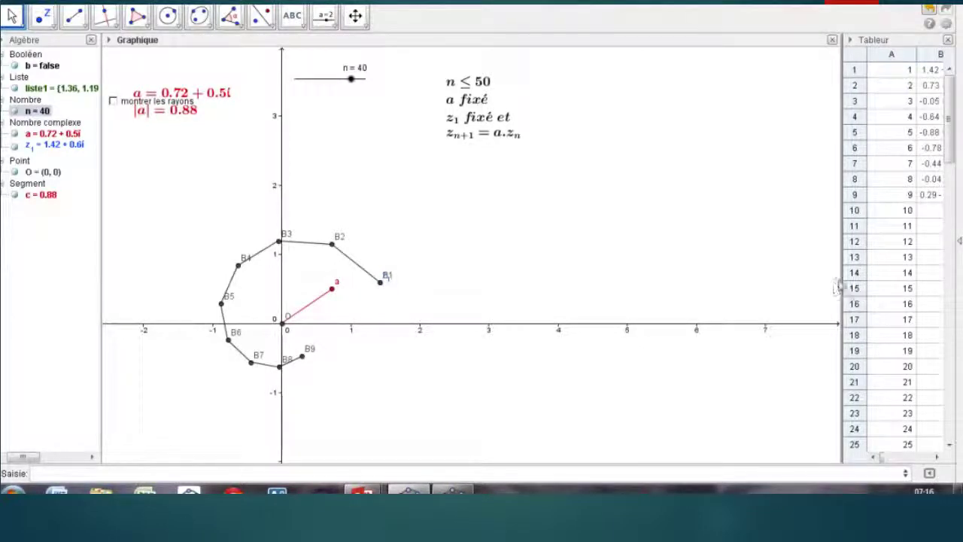
{"action": "left_click_drag", "start_coordinate": [840, 277], "coordinate": [706, 272]}
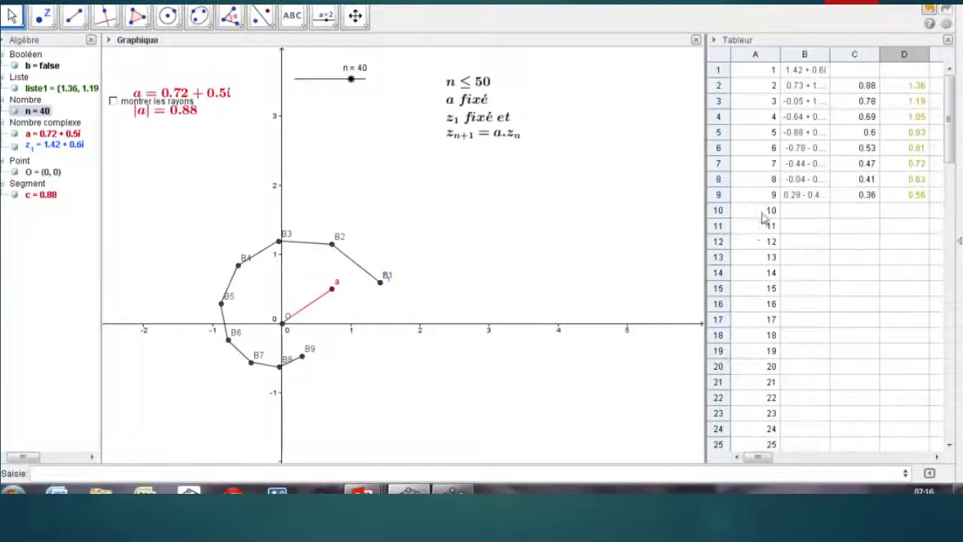
{"action": "left_click_drag", "start_coordinate": [762, 195], "coordinate": [911, 355]}
{"action": "left_click", "coordinate": [407, 188]}
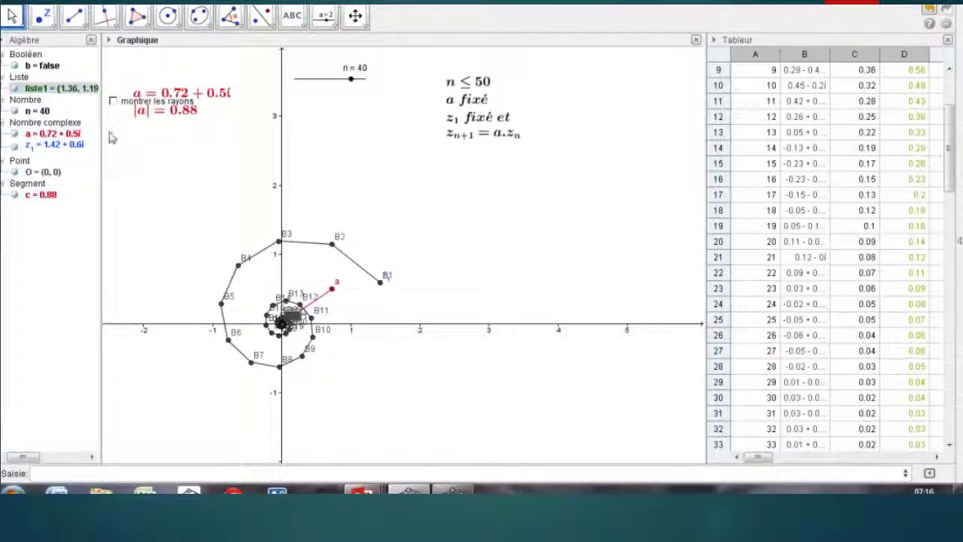
With the radii shown and n set to 12, move point a to about 0.64 + 0.54i
{"action": "left_click", "coordinate": [113, 101]}
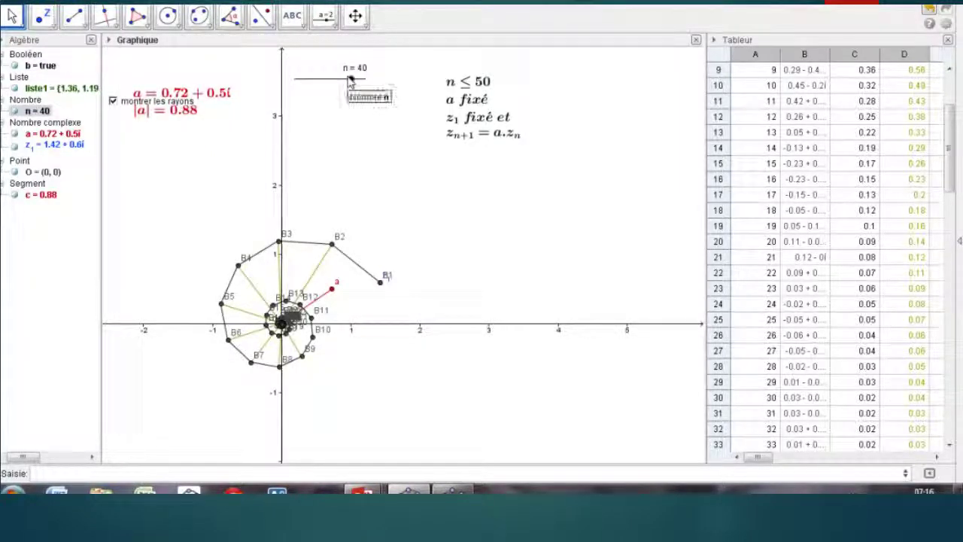
{"action": "left_click_drag", "start_coordinate": [349, 78], "coordinate": [311, 92]}
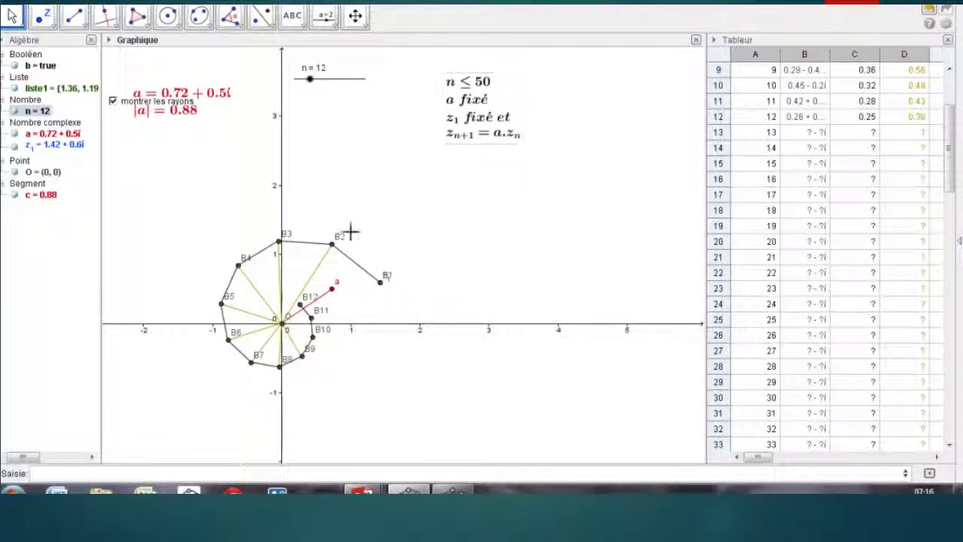
{"action": "left_click", "coordinate": [331, 290]}
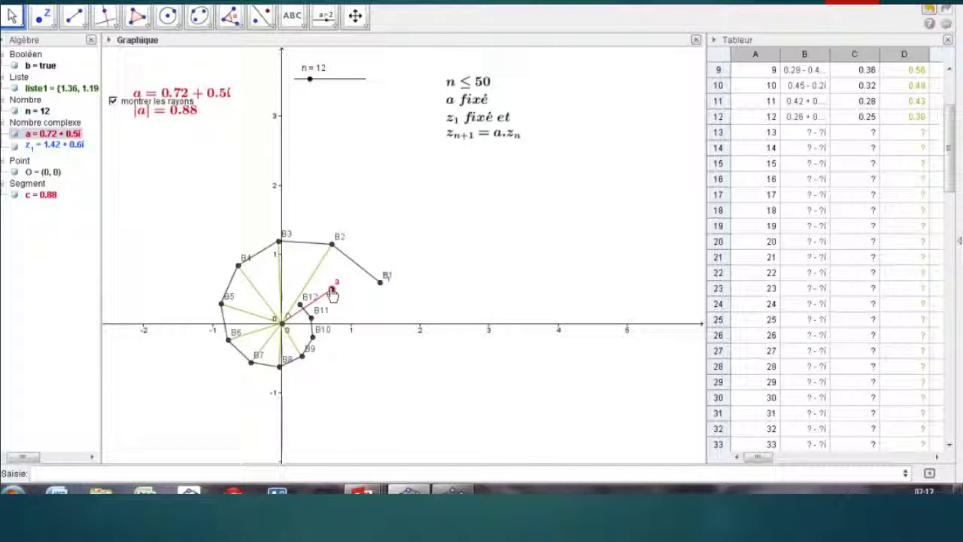
{"action": "left_click_drag", "start_coordinate": [331, 290], "coordinate": [326, 286]}
Set the slider n to 42 and move point a to about 0.73 + 0.5i
{"action": "left_click", "coordinate": [309, 79]}
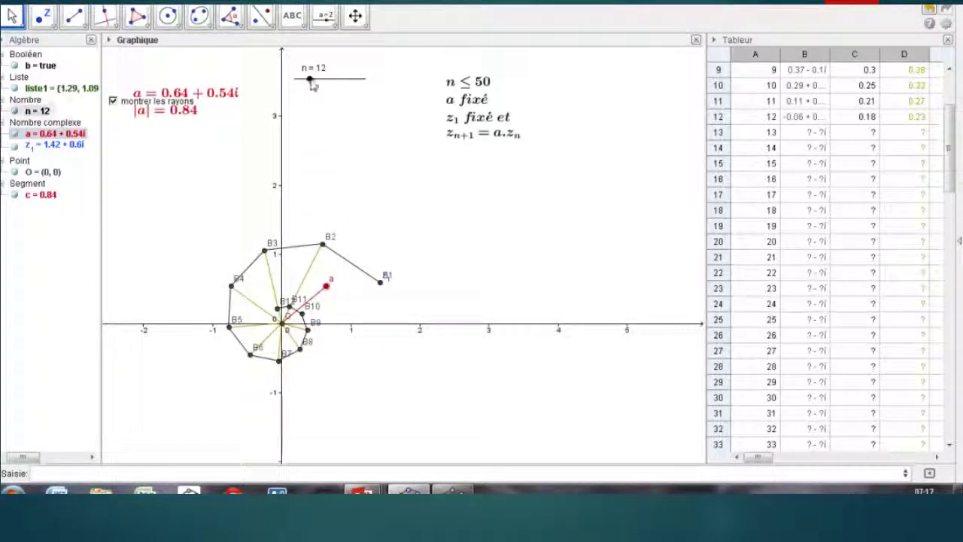
{"action": "left_click_drag", "start_coordinate": [311, 82], "coordinate": [354, 97]}
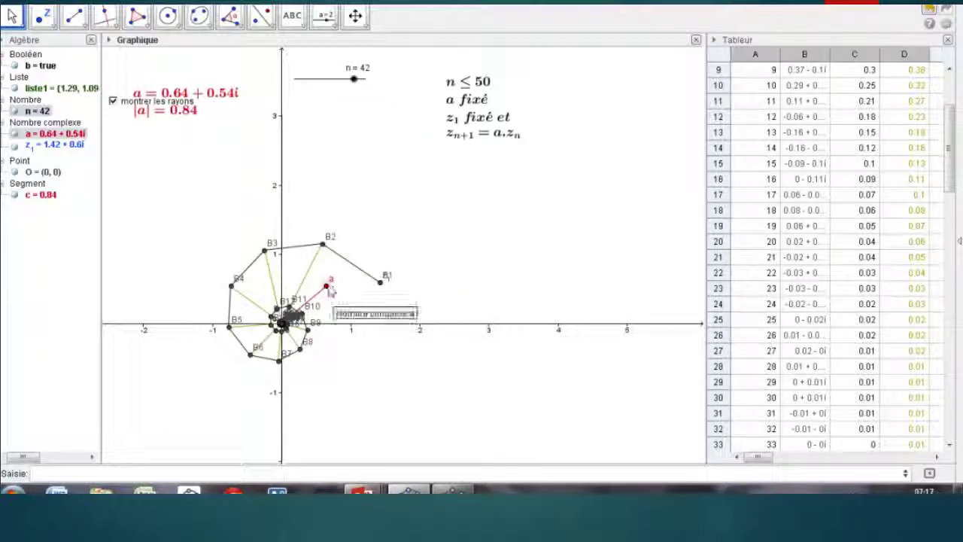
{"action": "mouse_move", "coordinate": [329, 292]}
{"action": "left_mouse_down"}
{"action": "mouse_move", "coordinate": [338, 283]}
{"action": "mouse_move", "coordinate": [335, 297]}
{"action": "left_mouse_up"}
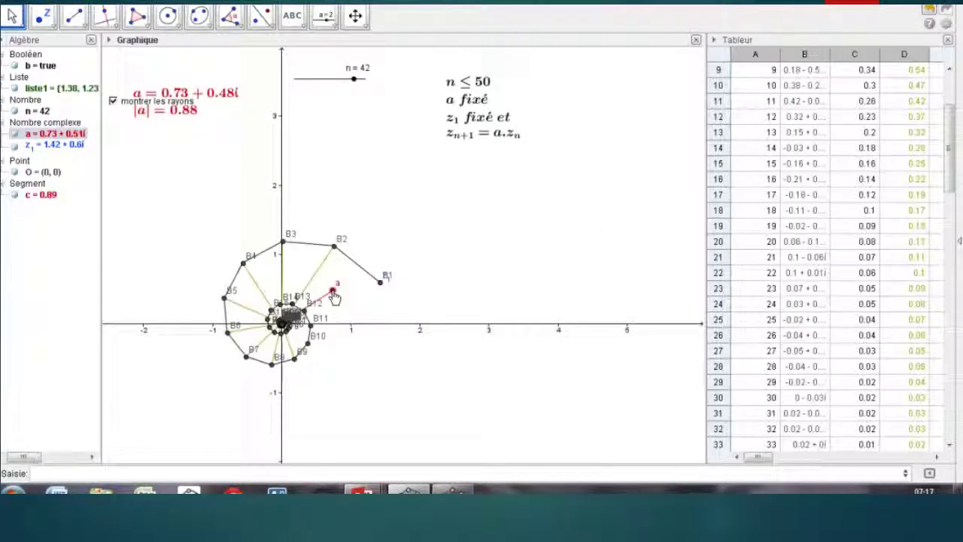